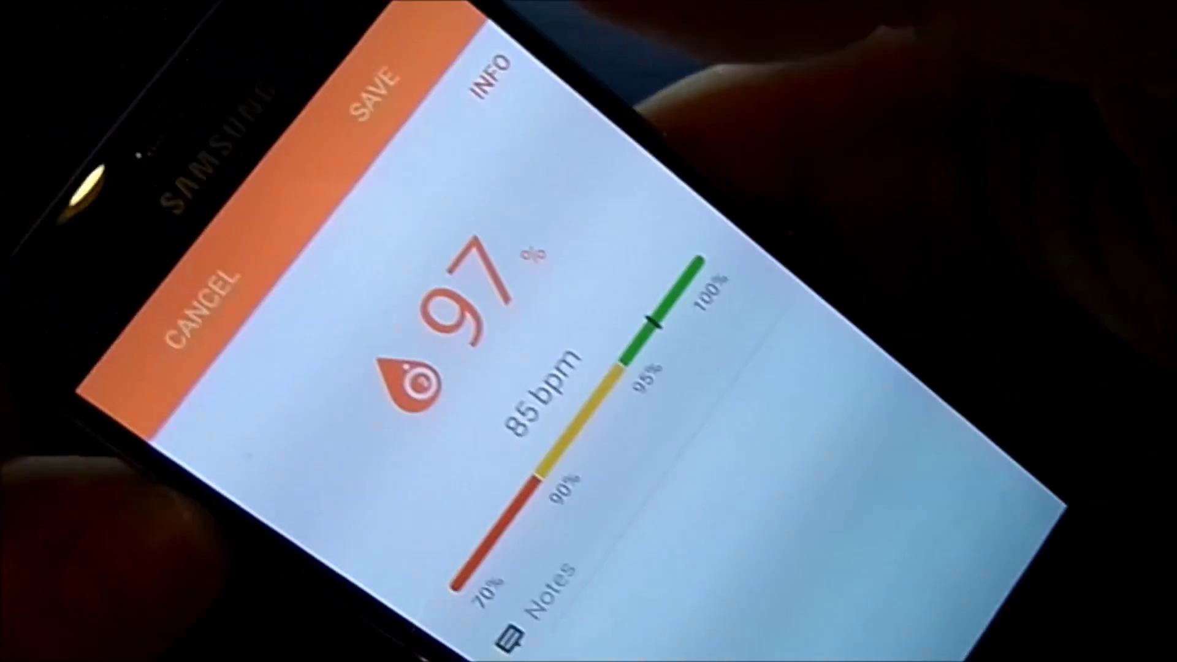
- Save the SpO2 reading of 97% with 85 bpm
{"action": "left_click", "coordinate": [396, 101]}
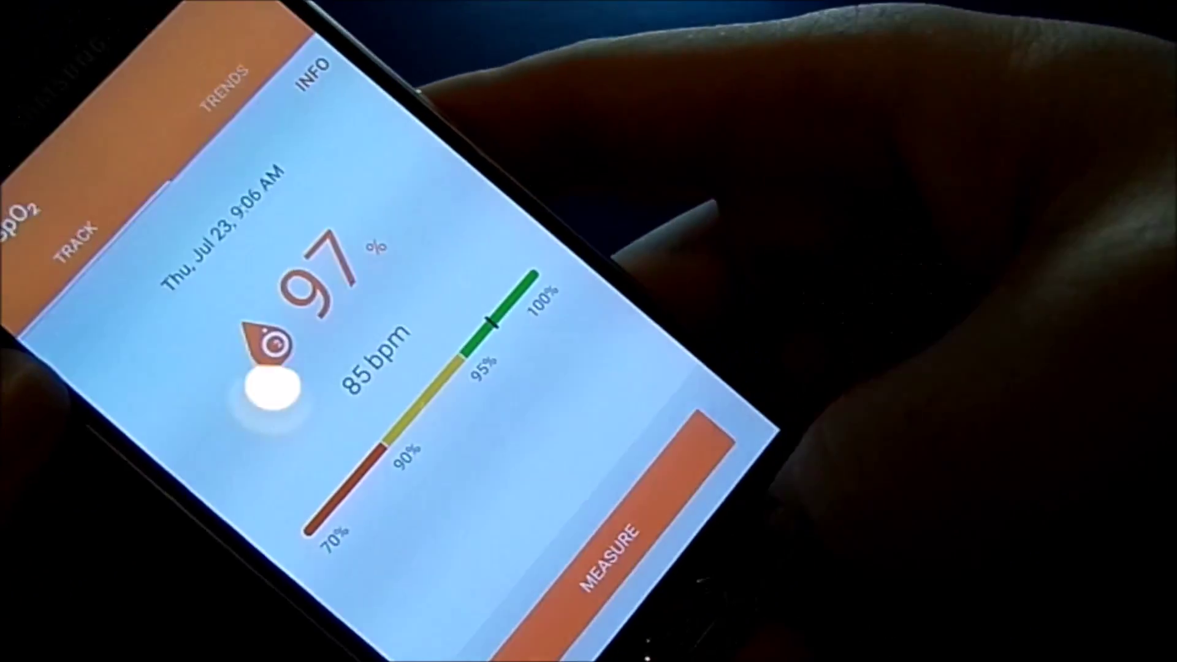
- Go back to the S Health dashboard to see the 97% SpO2 tile
{"action": "key", "text": "Escape"}
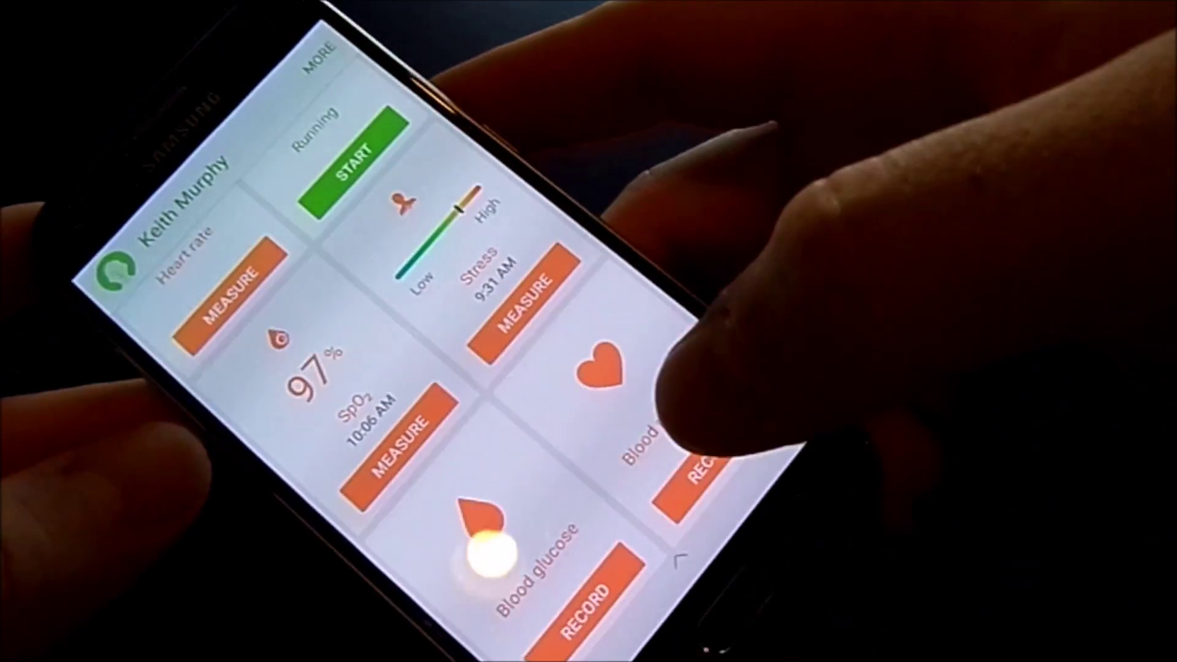